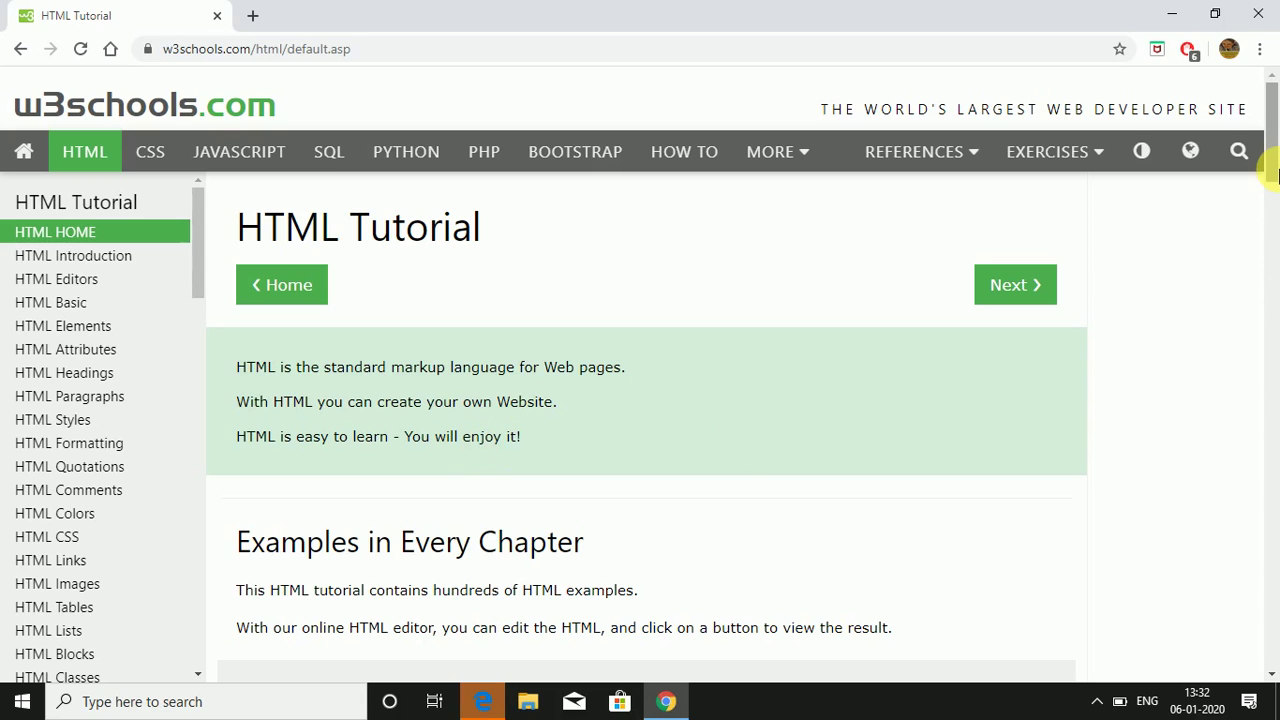
# - View the first example of the HTML Tutorial home page in the Tryit editor and close the editor
pyautogui.moveTo(1275, 172); pyautogui.dragTo(1273, 249)
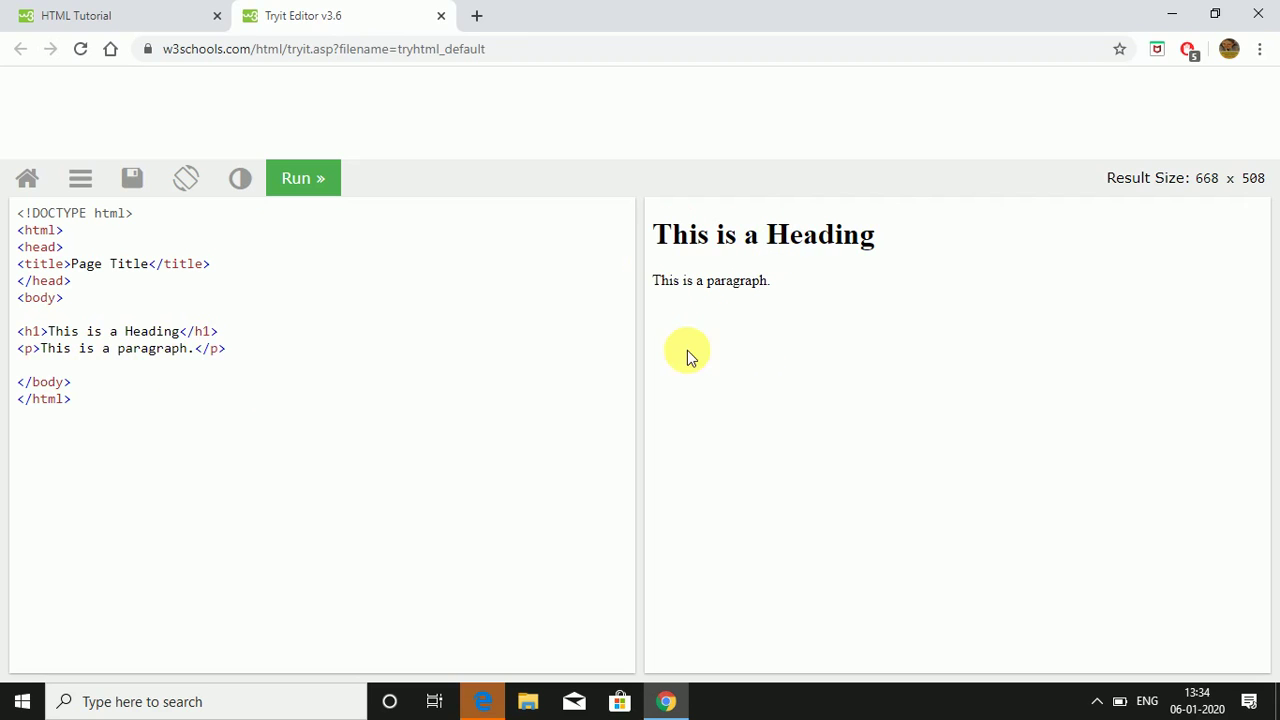
pyautogui.click(440, 17)
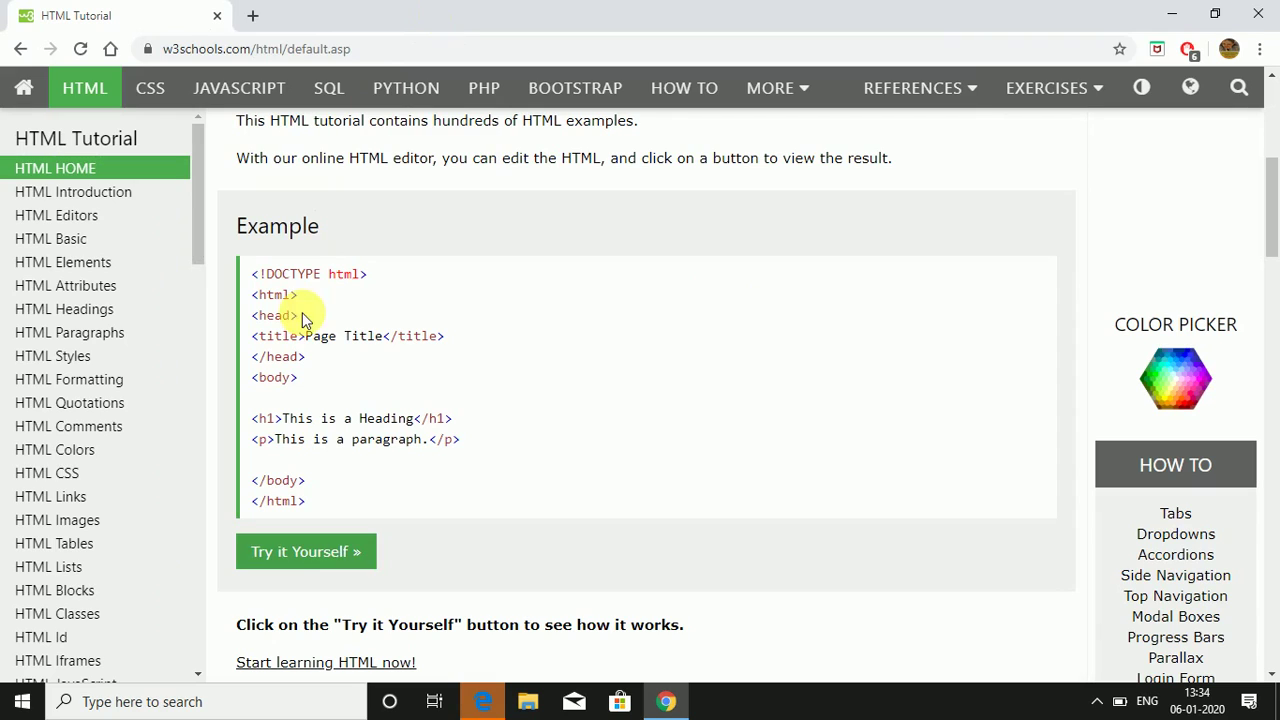
# - Open the HTML Introduction chapter and read through its sections on document example, tags, web browsers, page structure, DOCTYPE declaration and HTML versions
pyautogui.click(133, 200)
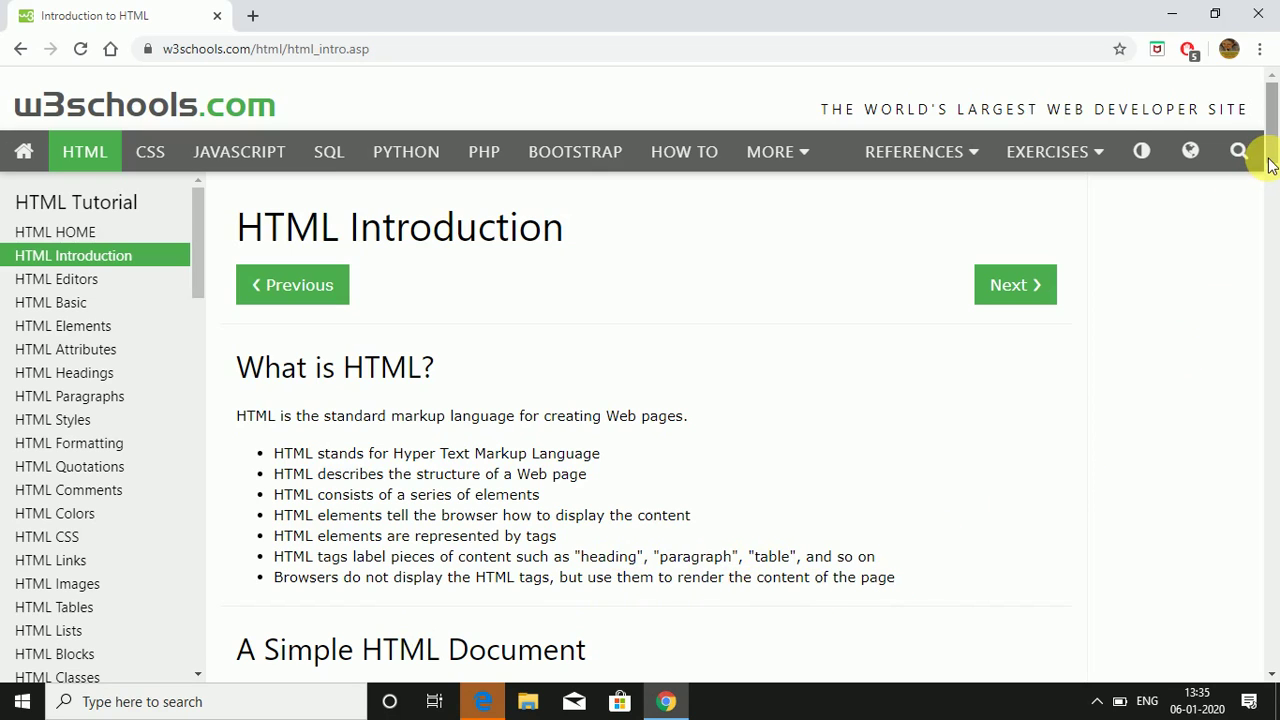
pyautogui.moveTo(1270, 163); pyautogui.dragTo(1272, 228)
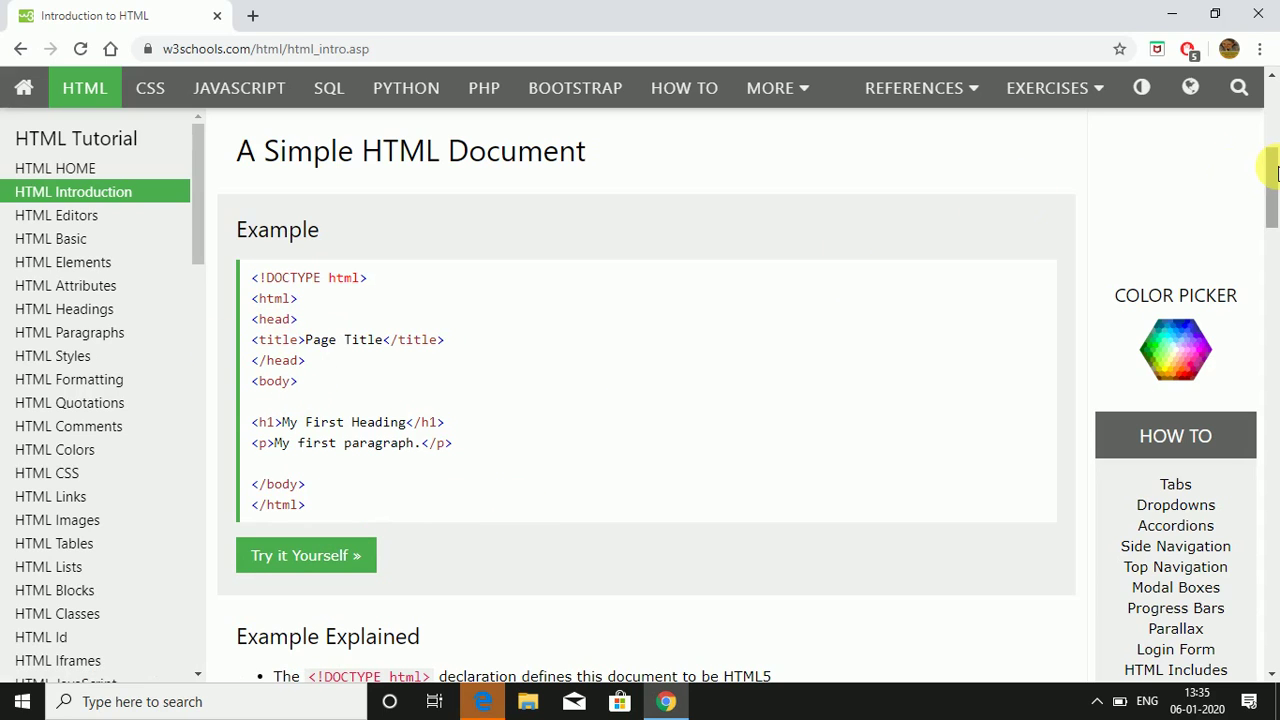
pyautogui.moveTo(1275, 185); pyautogui.dragTo(1275, 222)
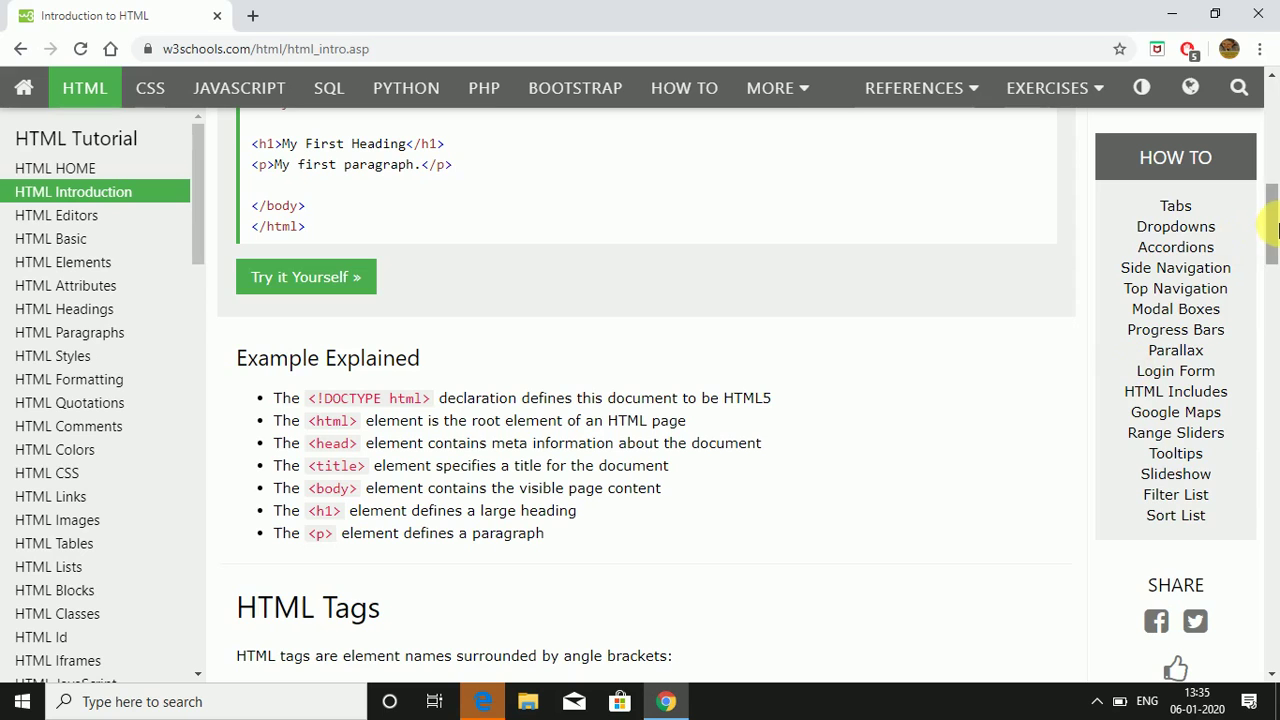
pyautogui.moveTo(1276, 233); pyautogui.dragTo(1276, 274)
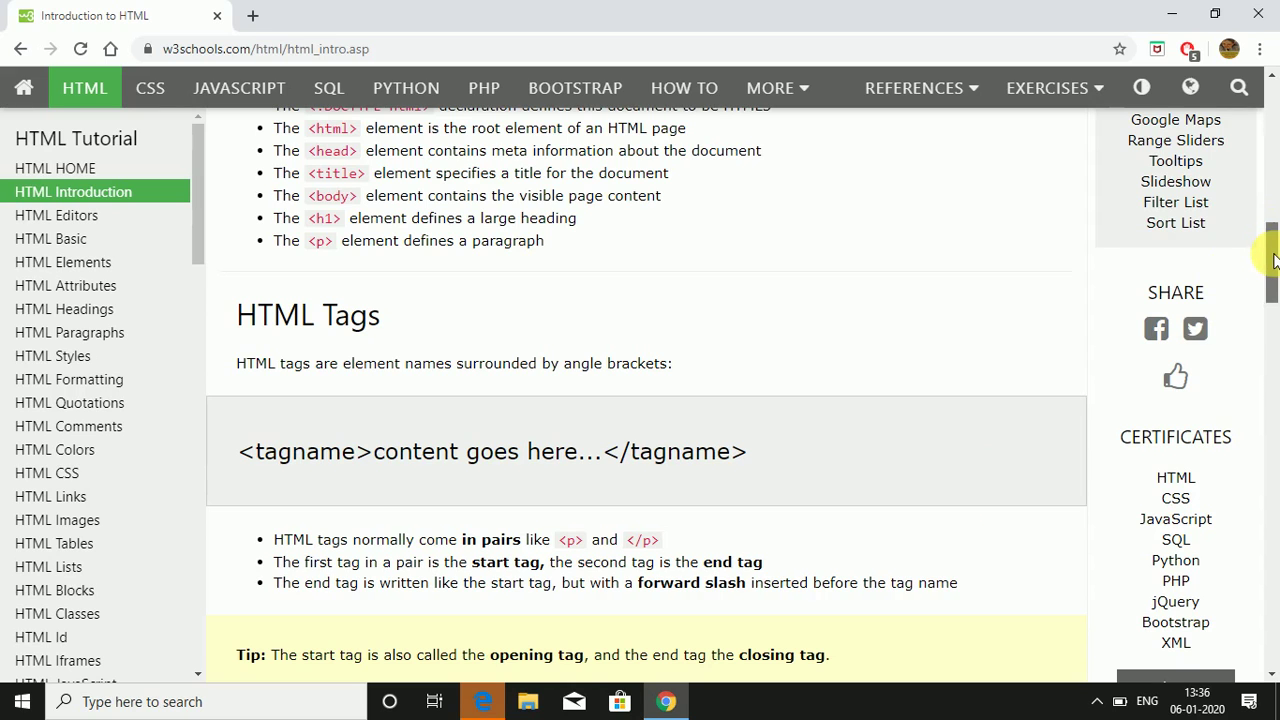
pyautogui.moveTo(1273, 260); pyautogui.dragTo(1273, 345)
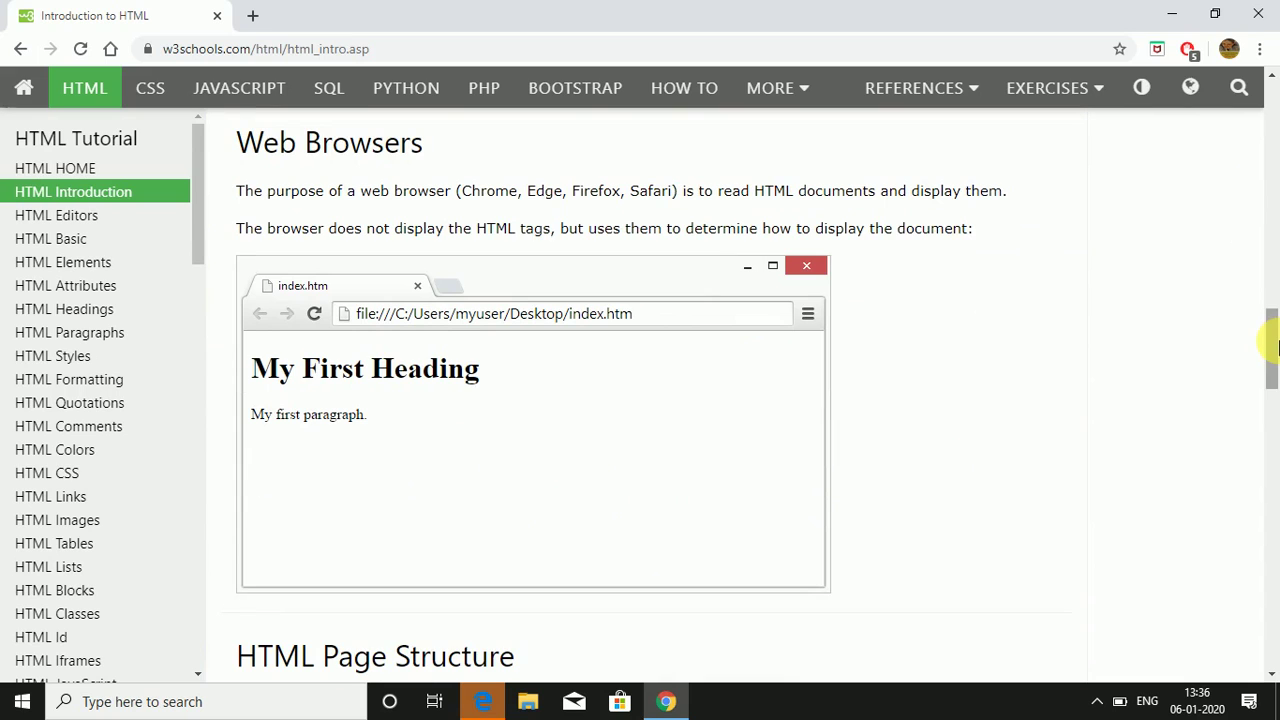
pyautogui.moveTo(1272, 342); pyautogui.dragTo(1274, 418)
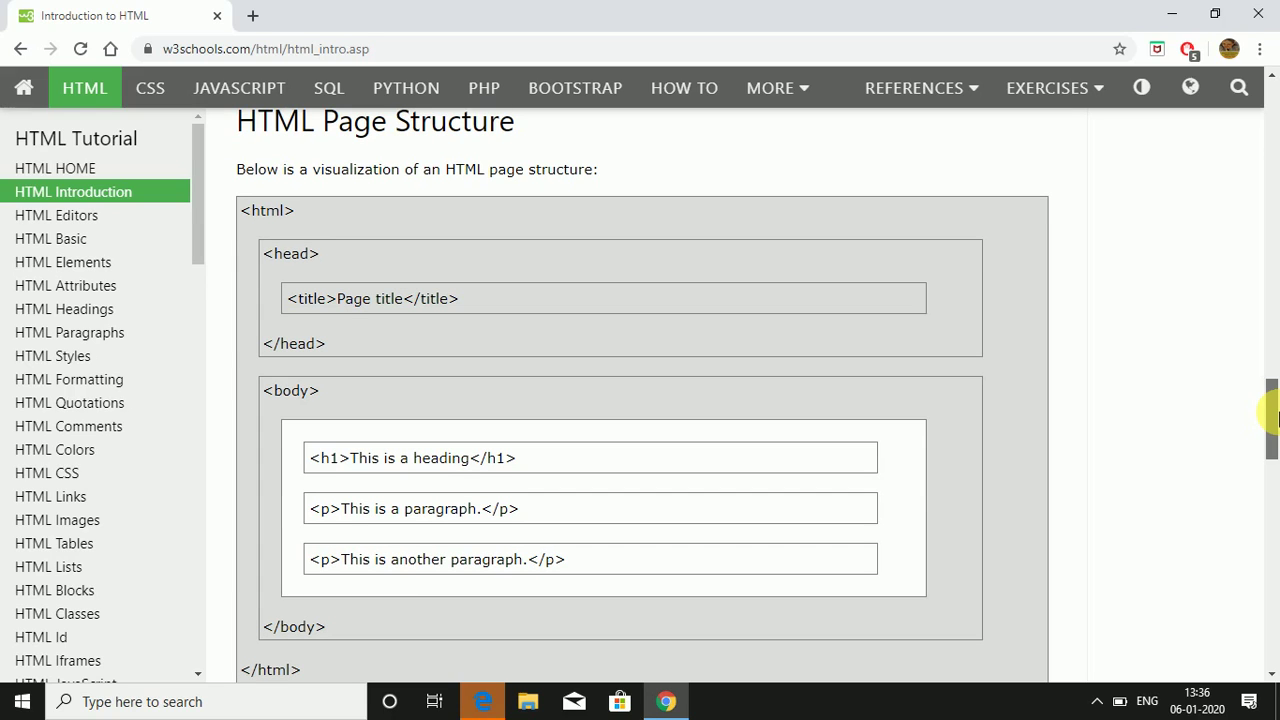
pyautogui.moveTo(1274, 418); pyautogui.dragTo(1274, 449)
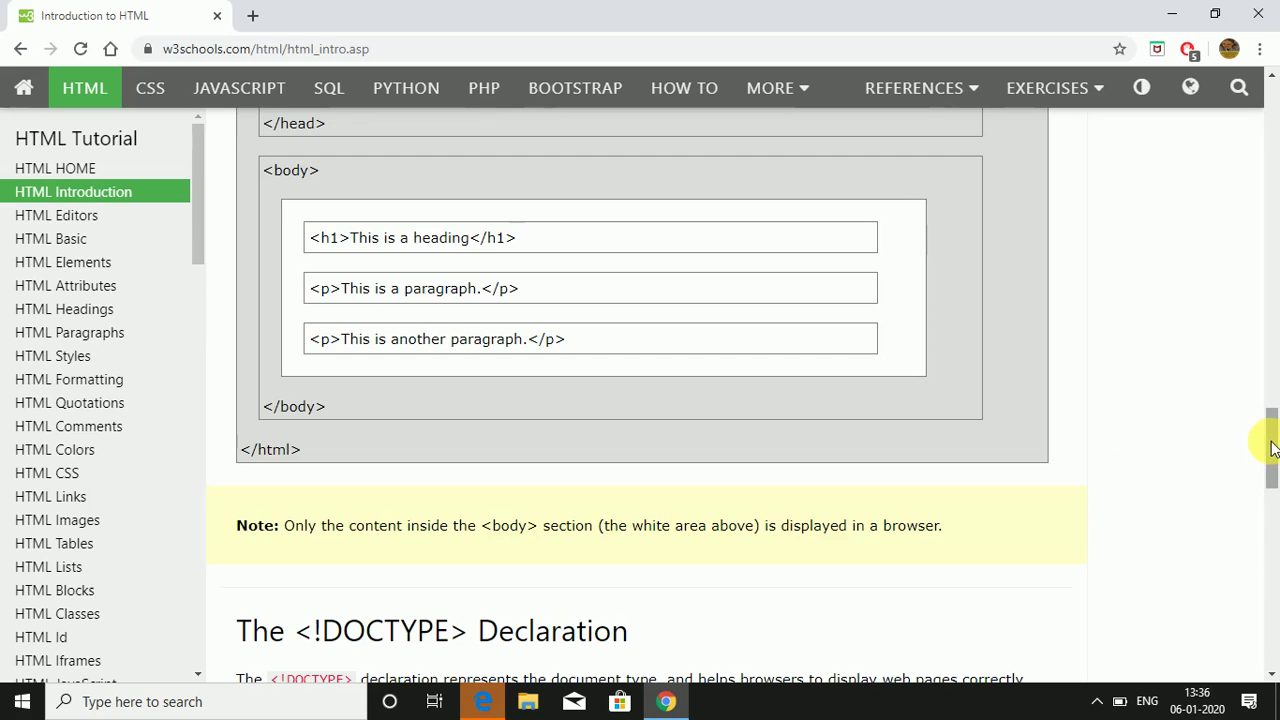
pyautogui.moveTo(1272, 447); pyautogui.dragTo(1272, 543)
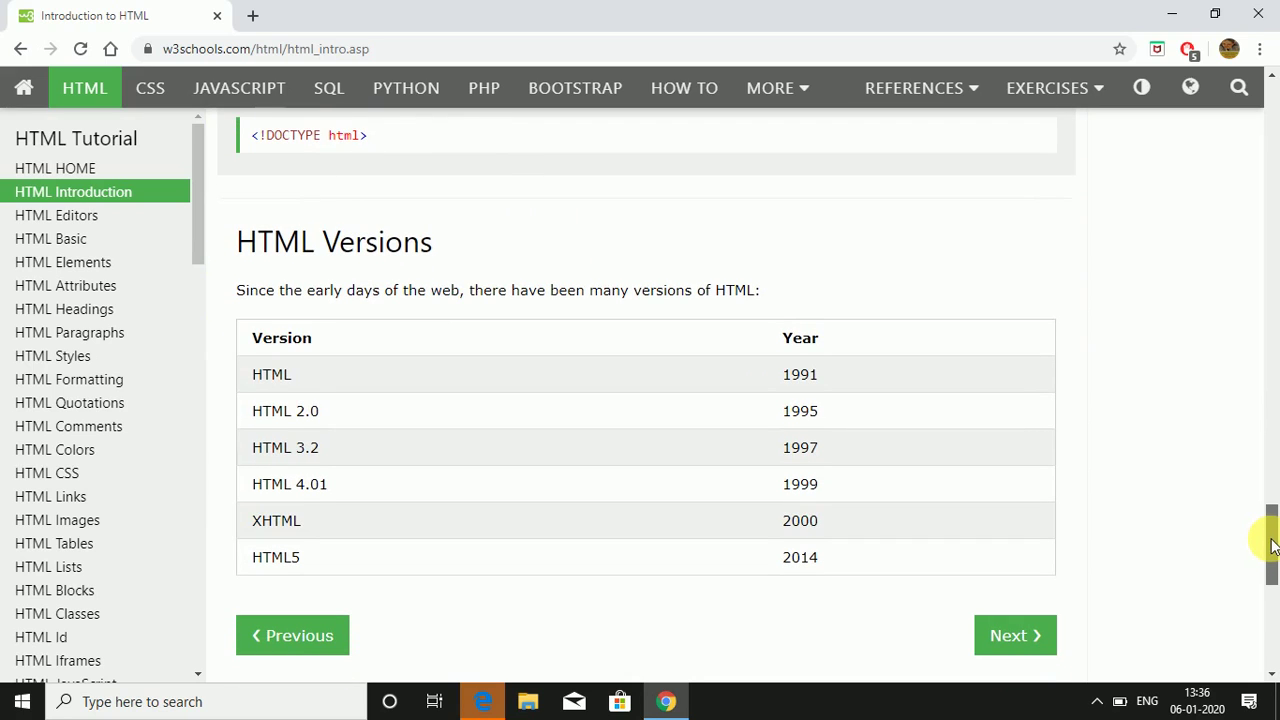
pyautogui.moveTo(1272, 545); pyautogui.dragTo(1272, 550)
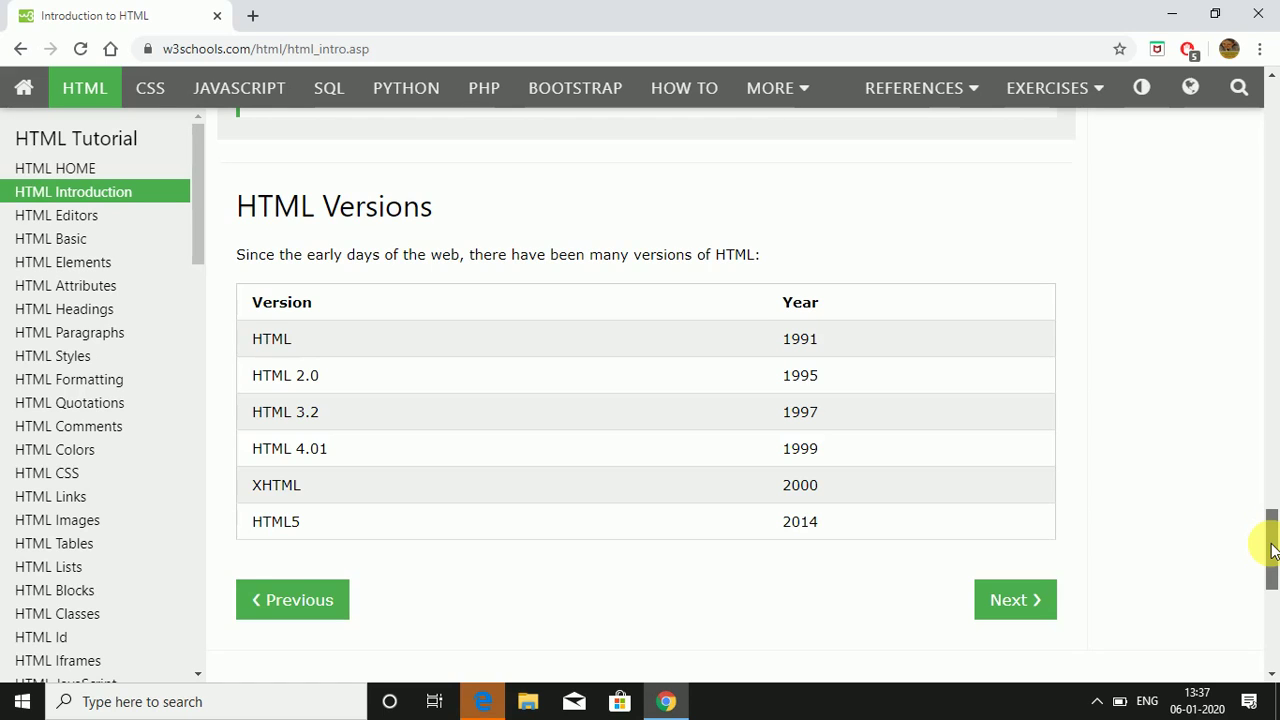
pyautogui.moveTo(1272, 548); pyautogui.dragTo(1265, 503)
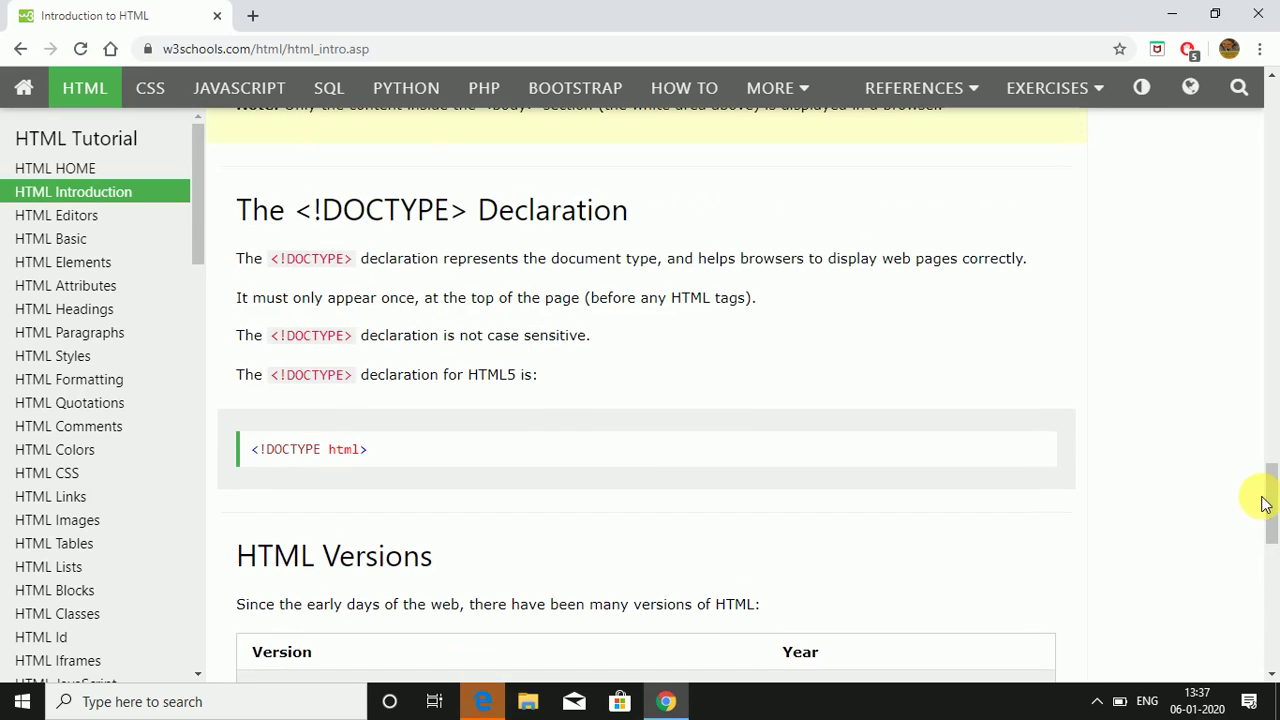
# - Open the HTML Basic chapter, test the link of the HTML Links example in the Tryit editor and close the editor
pyautogui.click(133, 252)
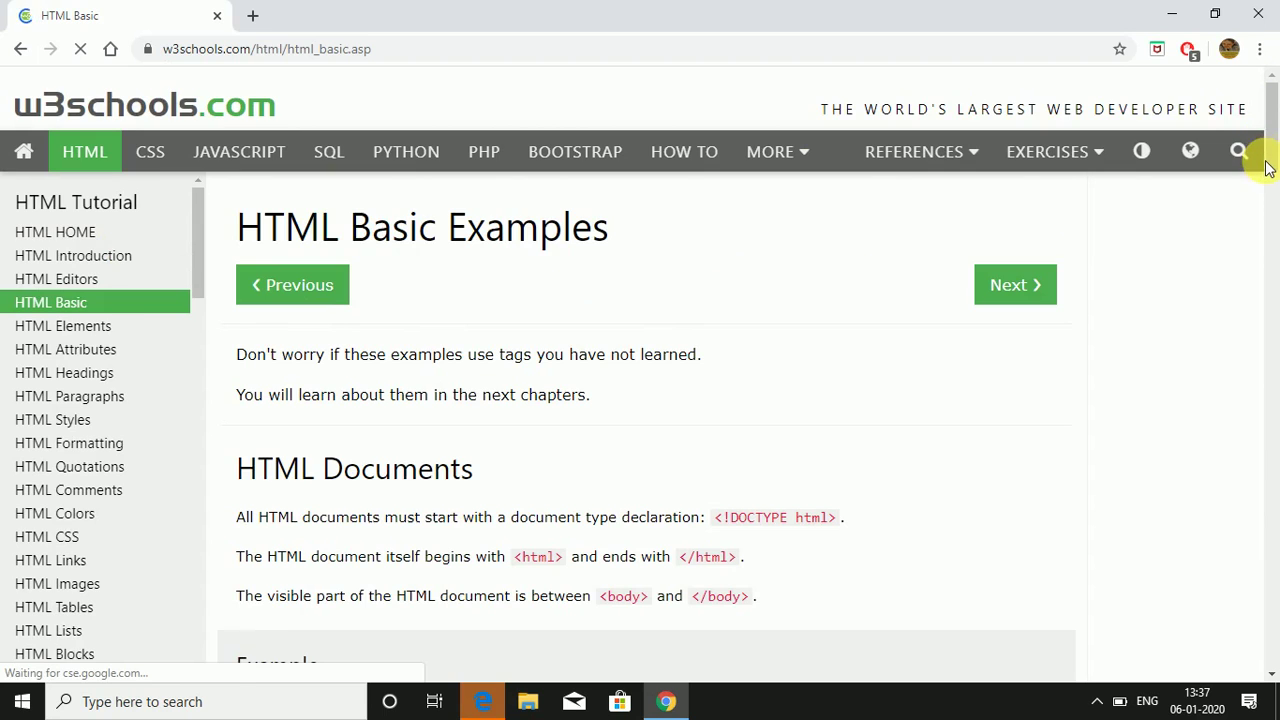
pyautogui.scroll(-2, 1268, 168)
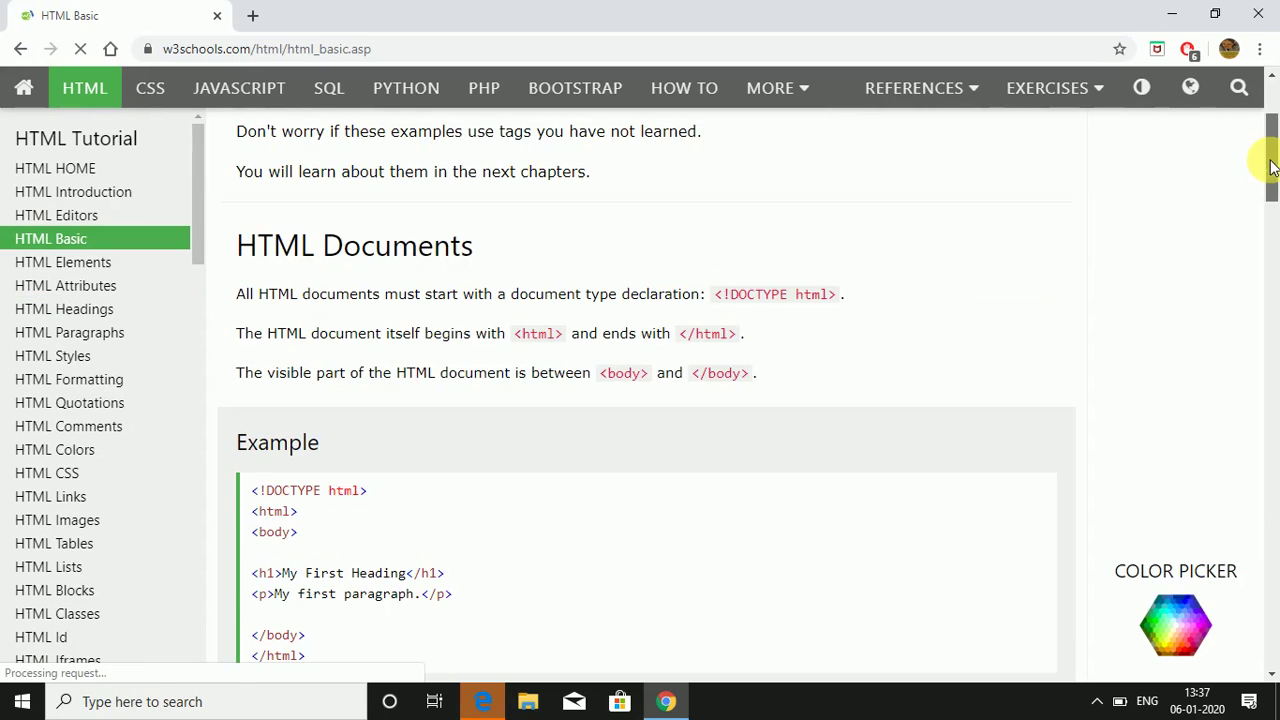
pyautogui.moveTo(1270, 168); pyautogui.dragTo(1276, 367)
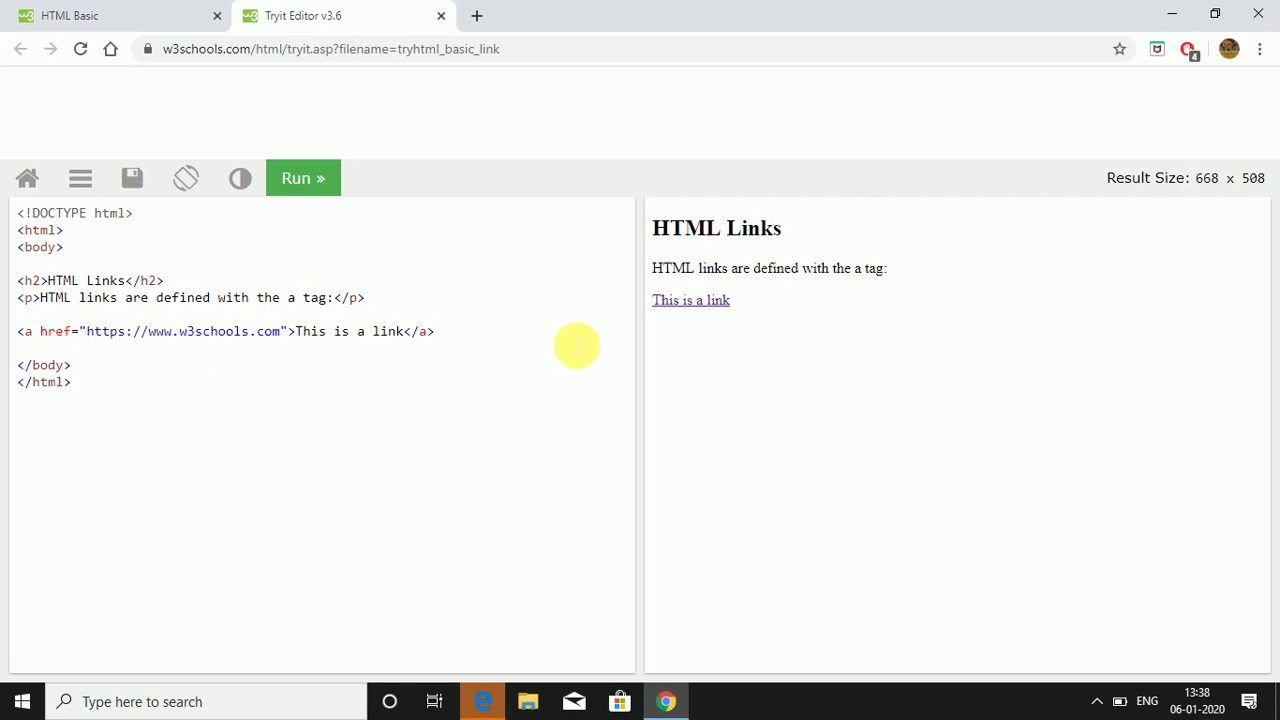
pyautogui.click(718, 305)
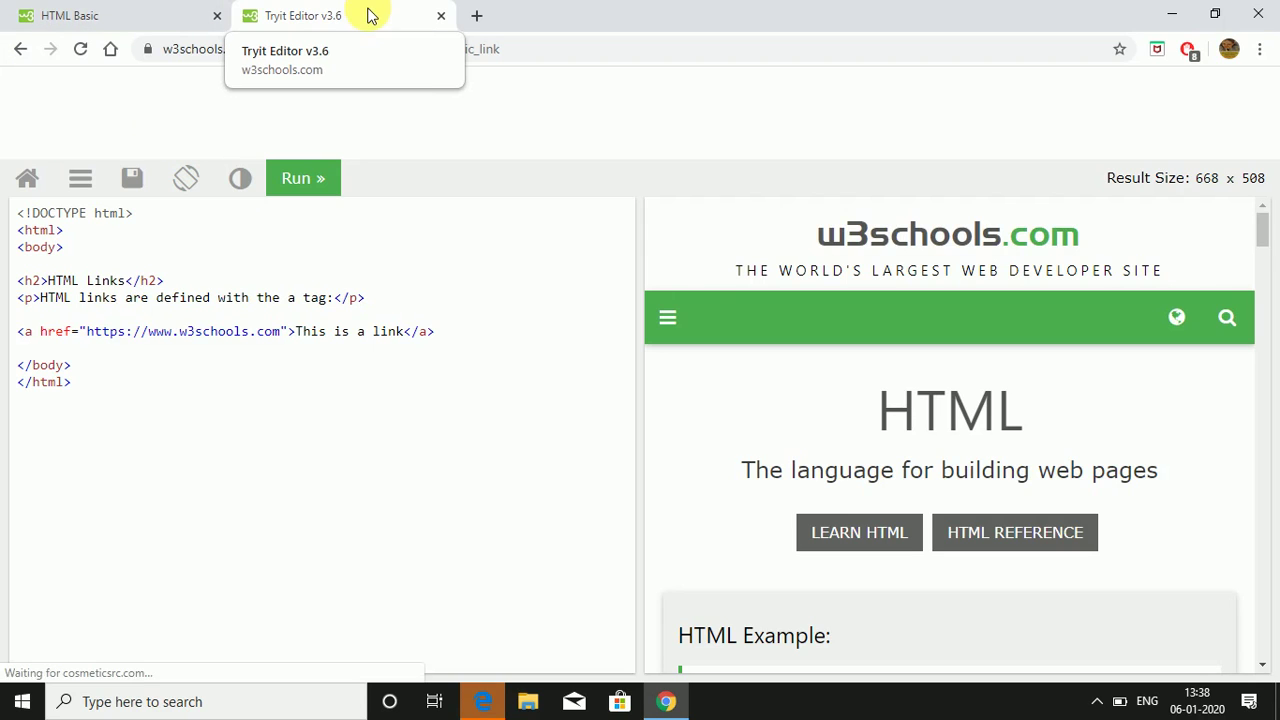
pyautogui.click(439, 18)
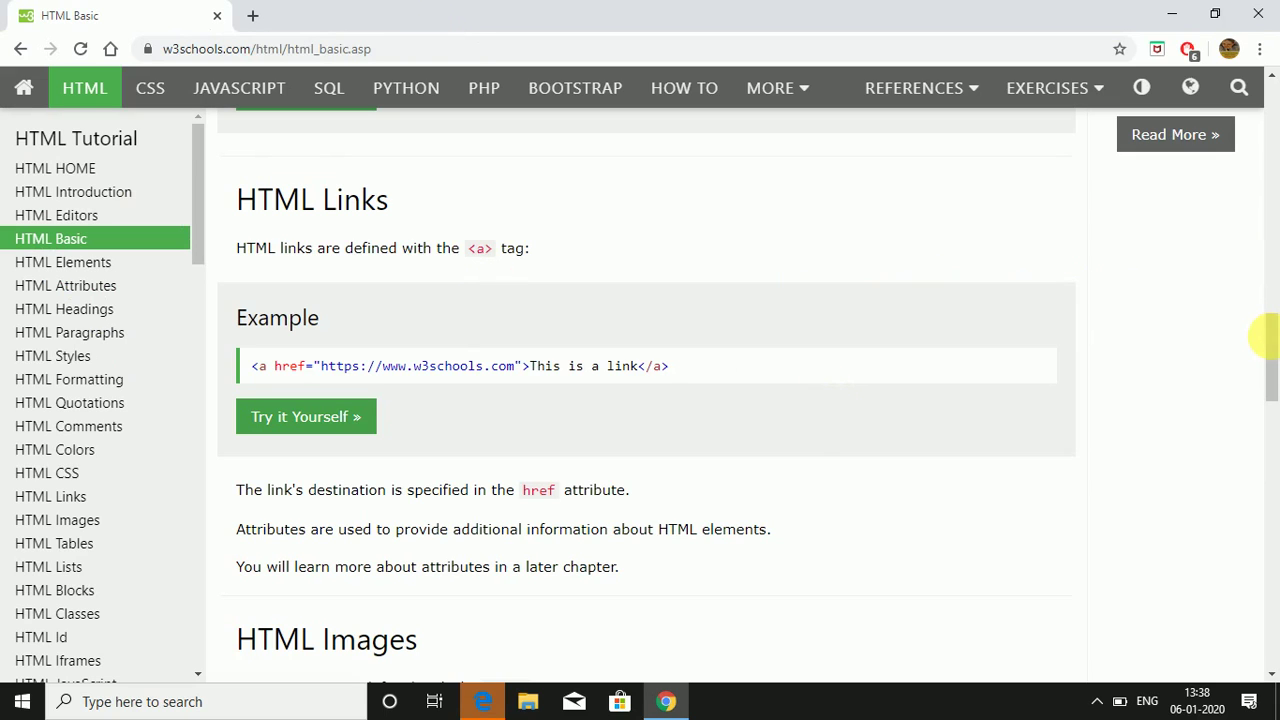
# - View the HTML Images example in the Tryit editor, close the editor and look at the HTML Buttons section
pyautogui.moveTo(1271, 337); pyautogui.dragTo(1274, 400)
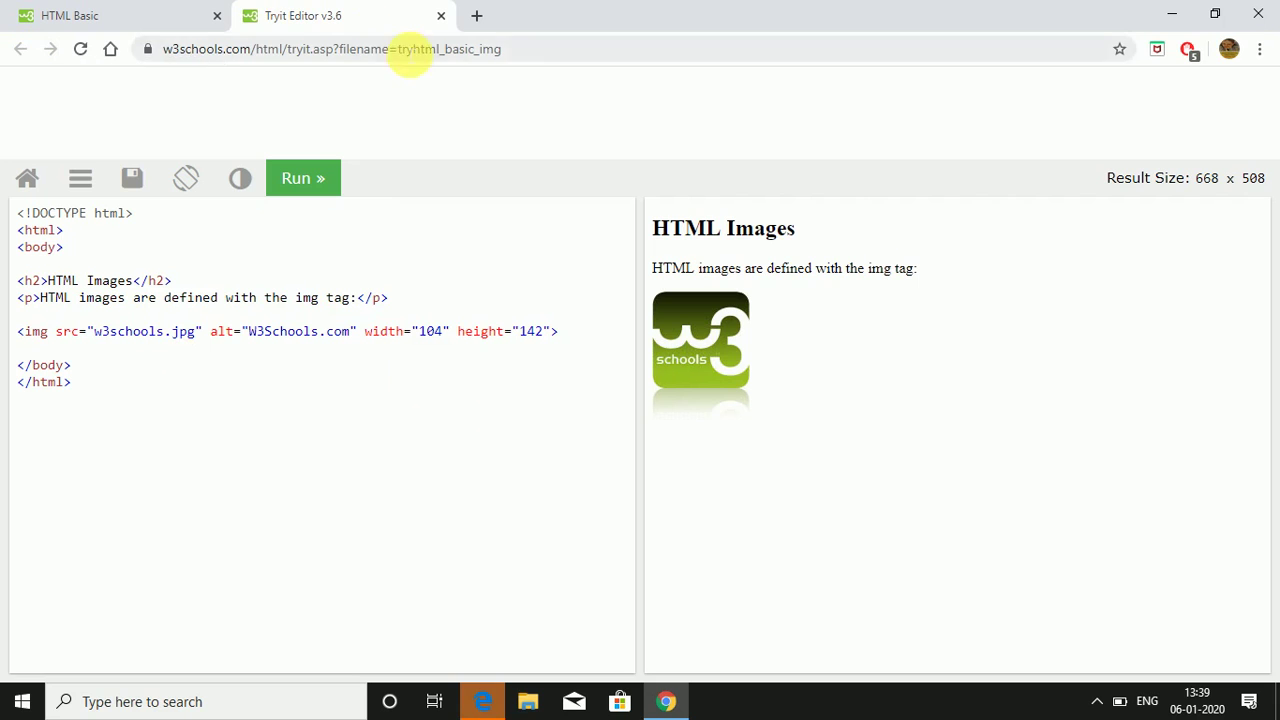
pyautogui.click(441, 16)
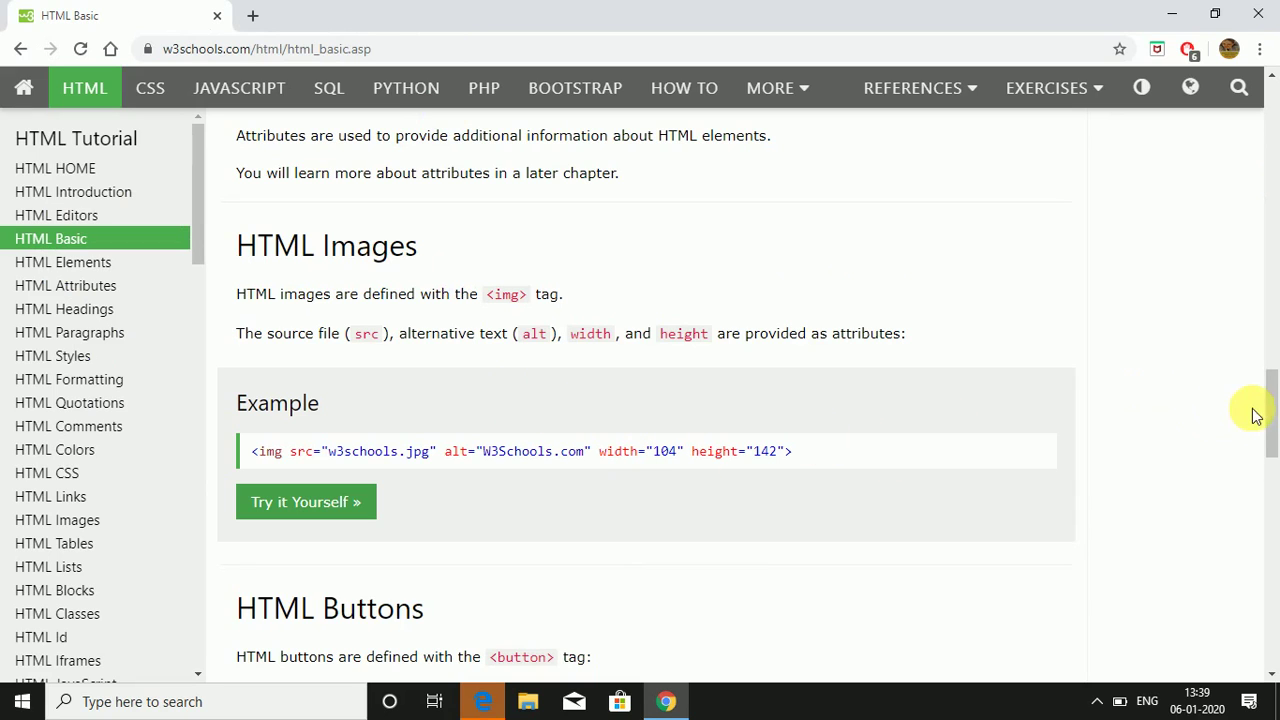
pyautogui.moveTo(1274, 420); pyautogui.dragTo(1274, 462)
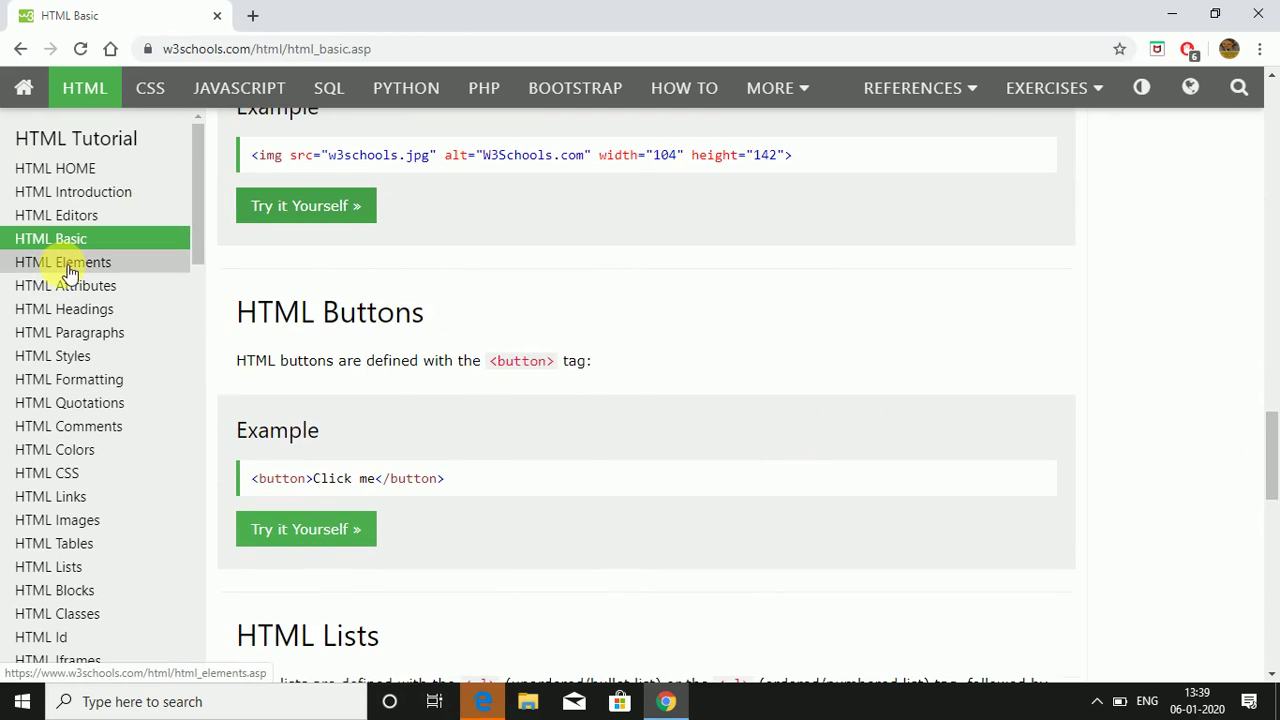
# - Open the HTML Colors chapter, view the Background Color example in the Tryit editor and close the editor
pyautogui.click(92, 450)
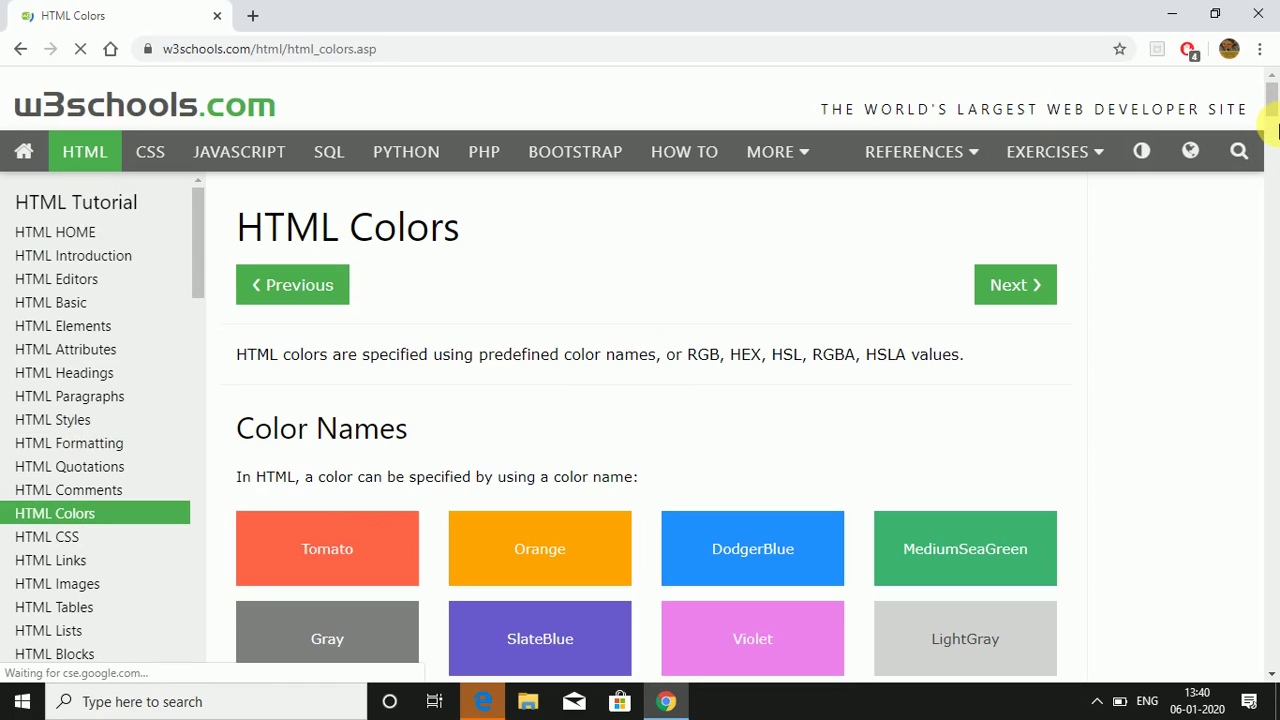
pyautogui.scroll(-4, 1274, 110)
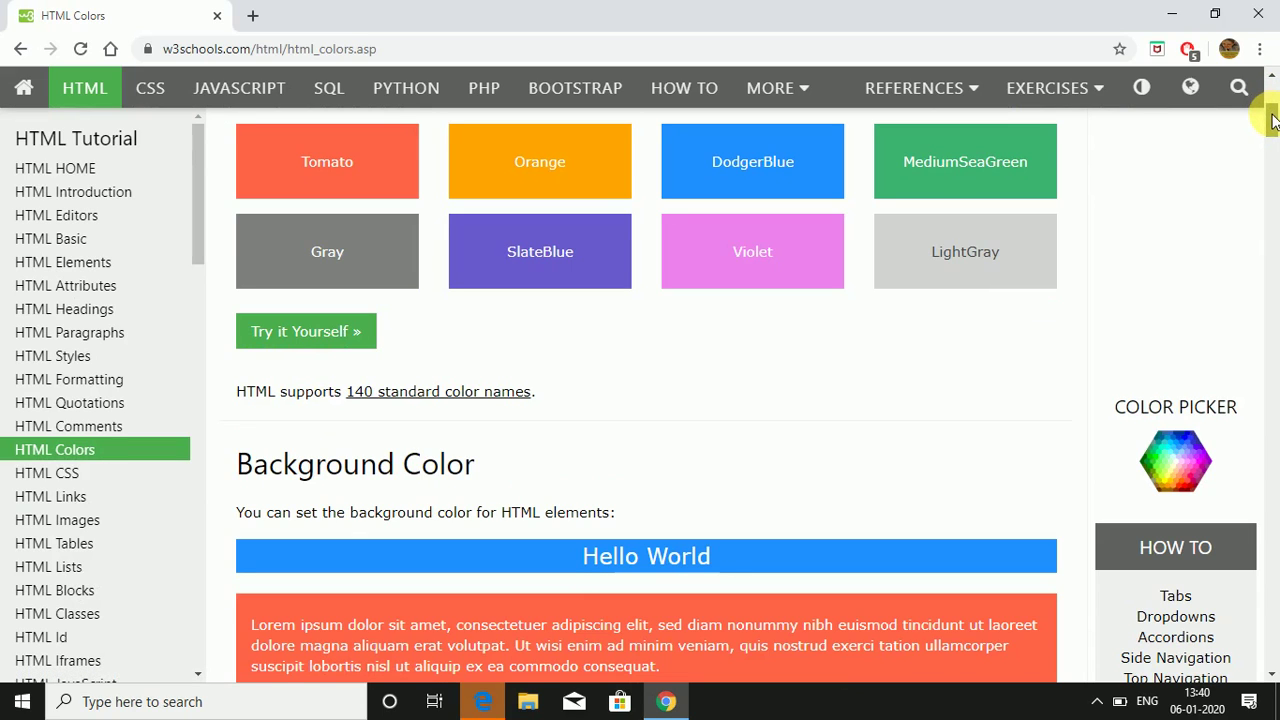
pyautogui.moveTo(1274, 120); pyautogui.dragTo(1274, 145)
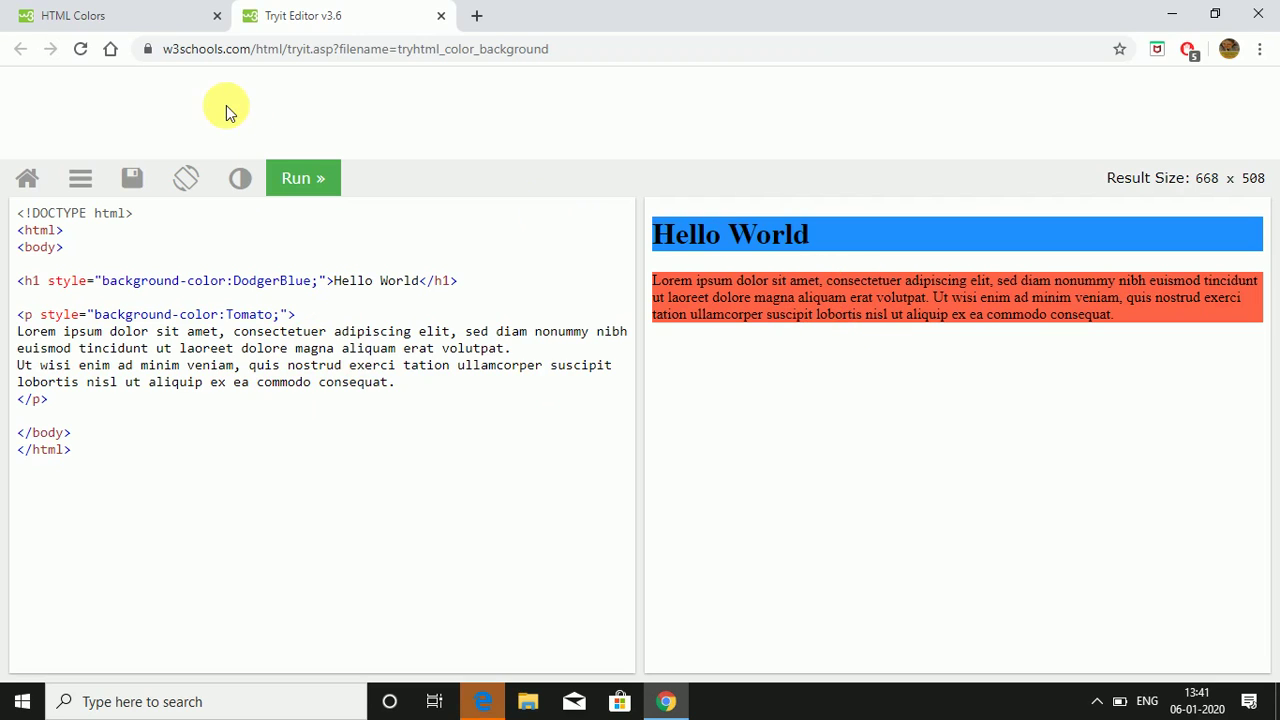
pyautogui.click(442, 17)
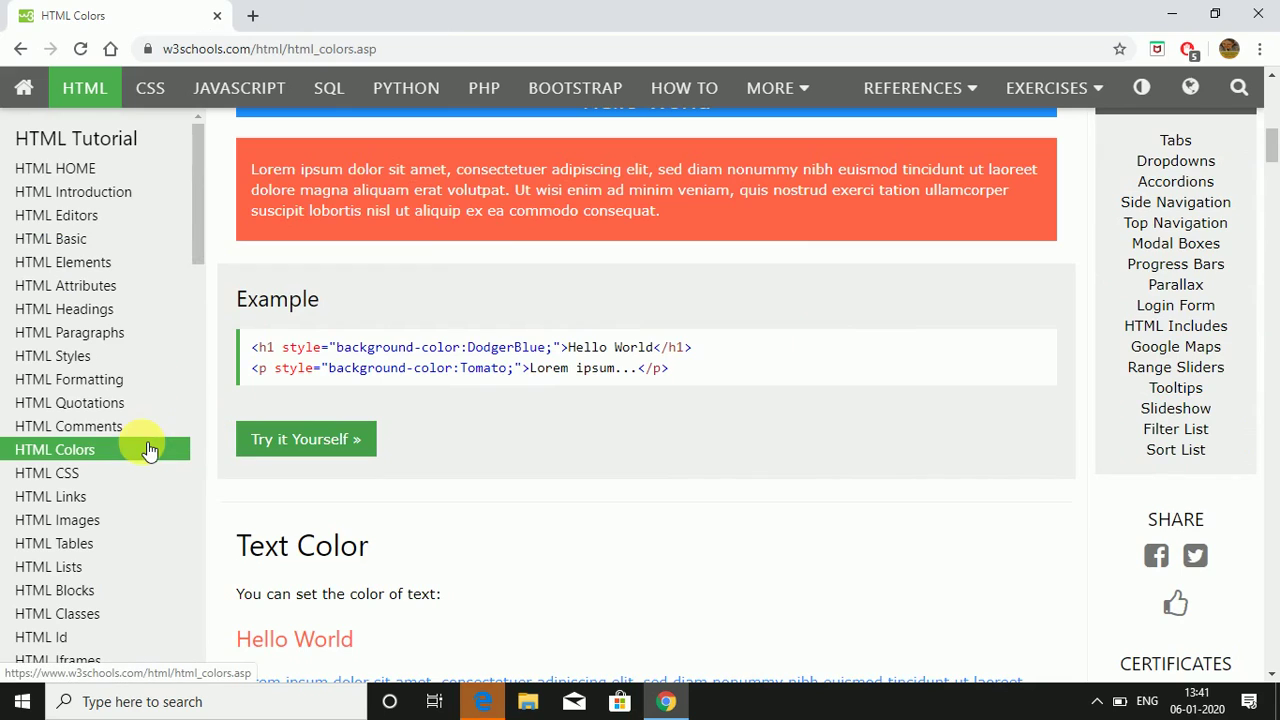
# - Open the HTML Tables chapter, view the Defining an HTML Table example in the Tryit editor and return to the start of the chapter list
pyautogui.click(98, 548)
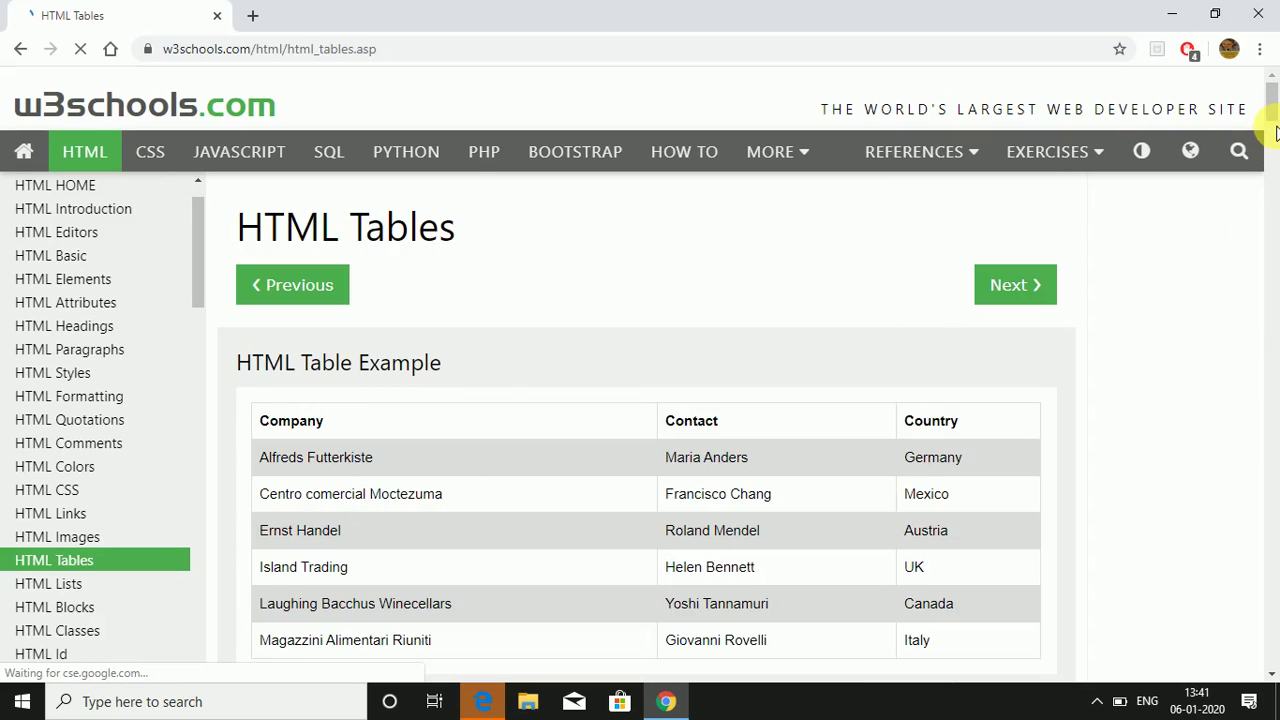
pyautogui.moveTo(1269, 108); pyautogui.dragTo(1271, 140)
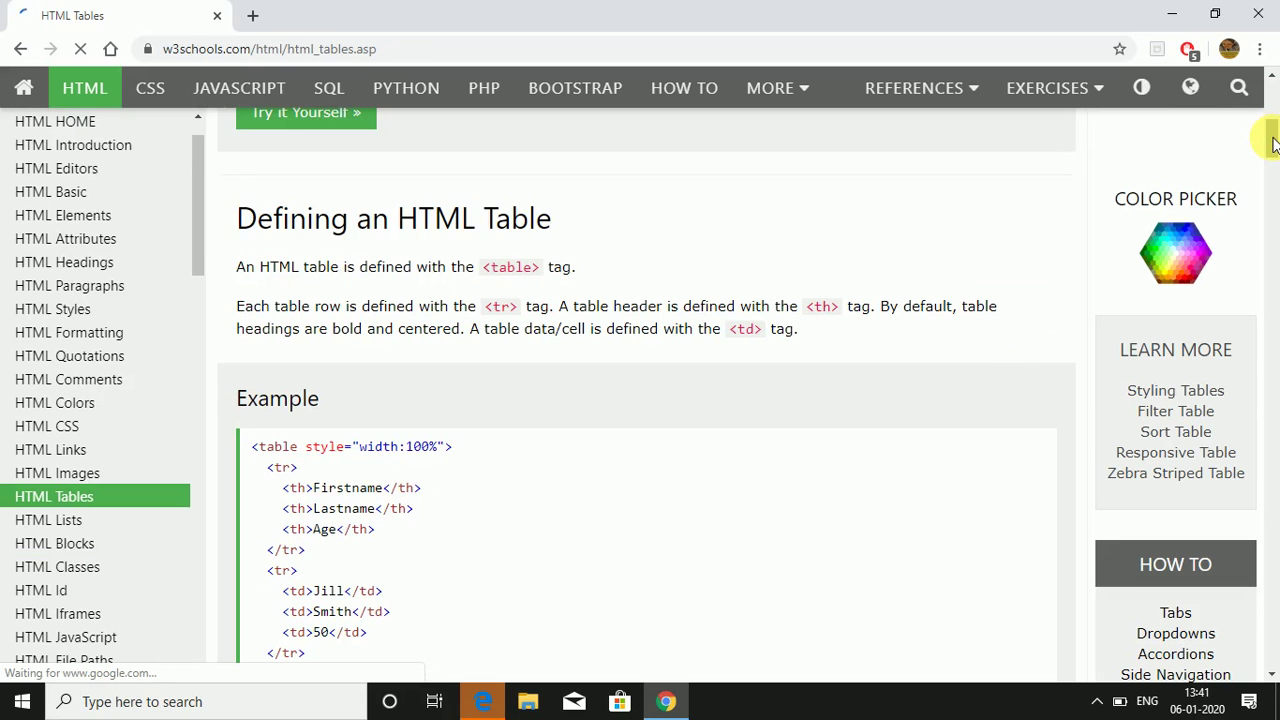
pyautogui.moveTo(1274, 145); pyautogui.dragTo(1274, 146)
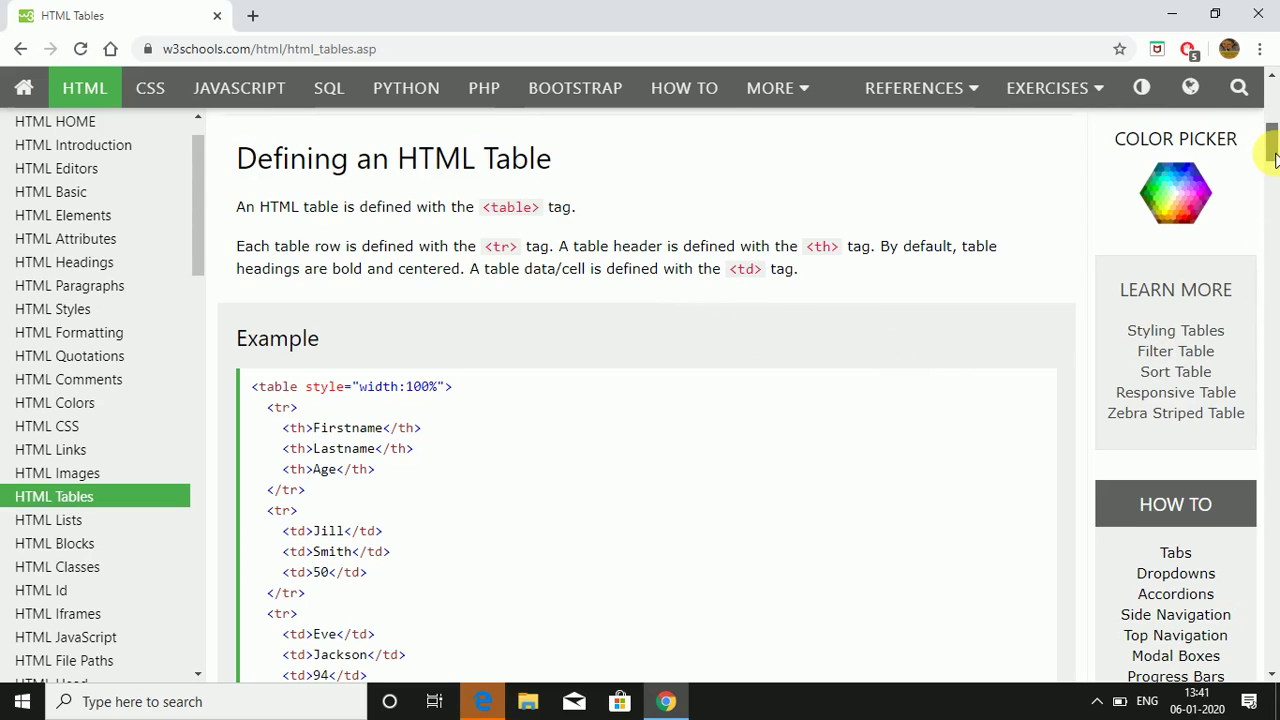
pyautogui.moveTo(1275, 160); pyautogui.dragTo(1275, 170)
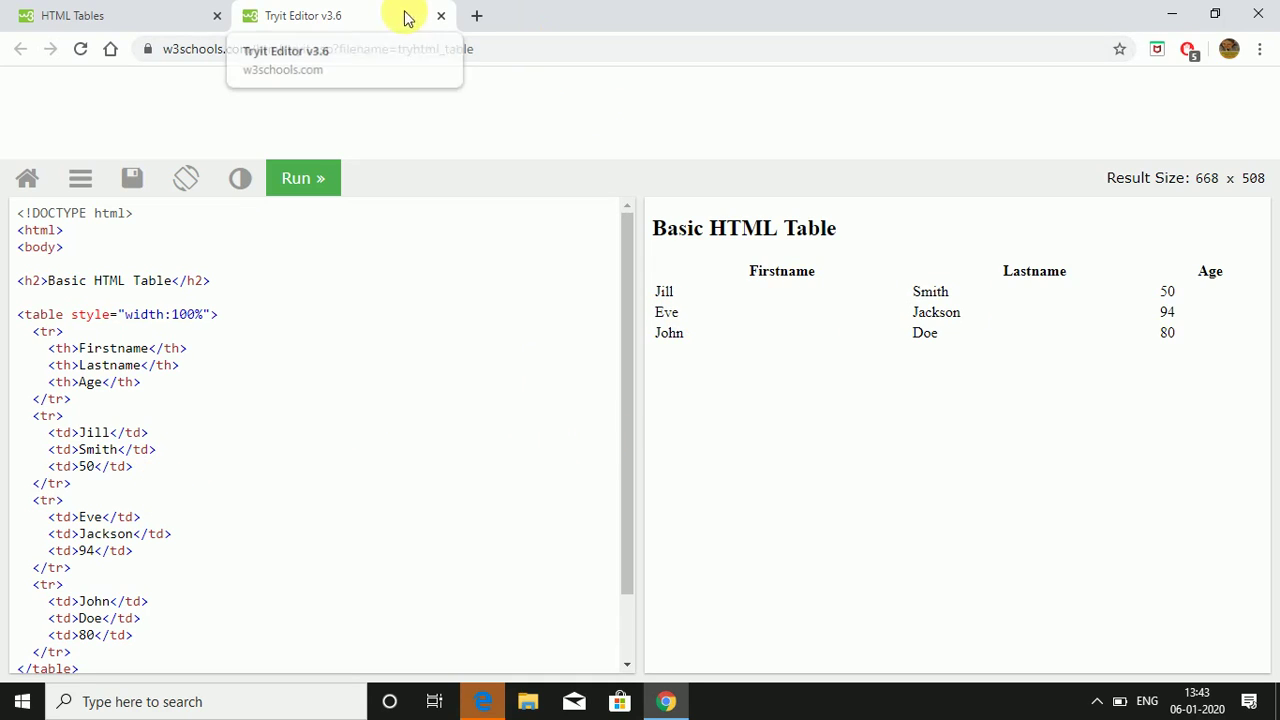
pyautogui.click(441, 18)
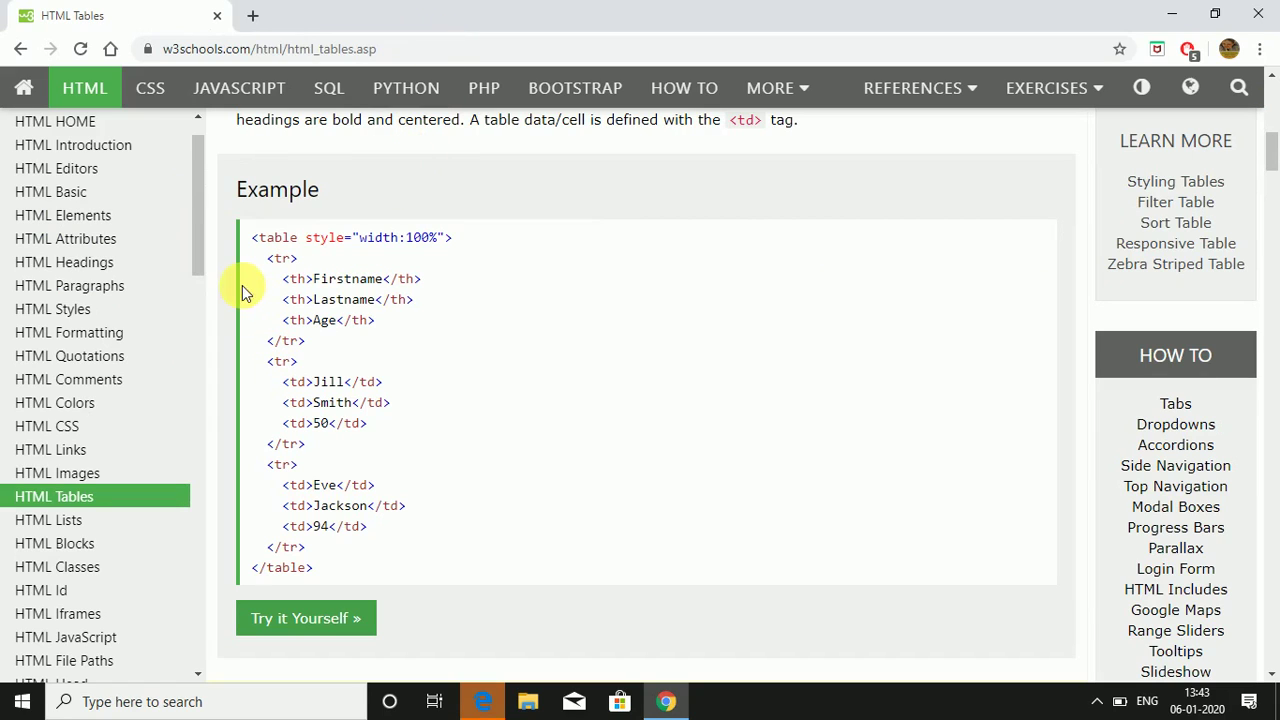
pyautogui.moveTo(198, 262); pyautogui.dragTo(207, 222)
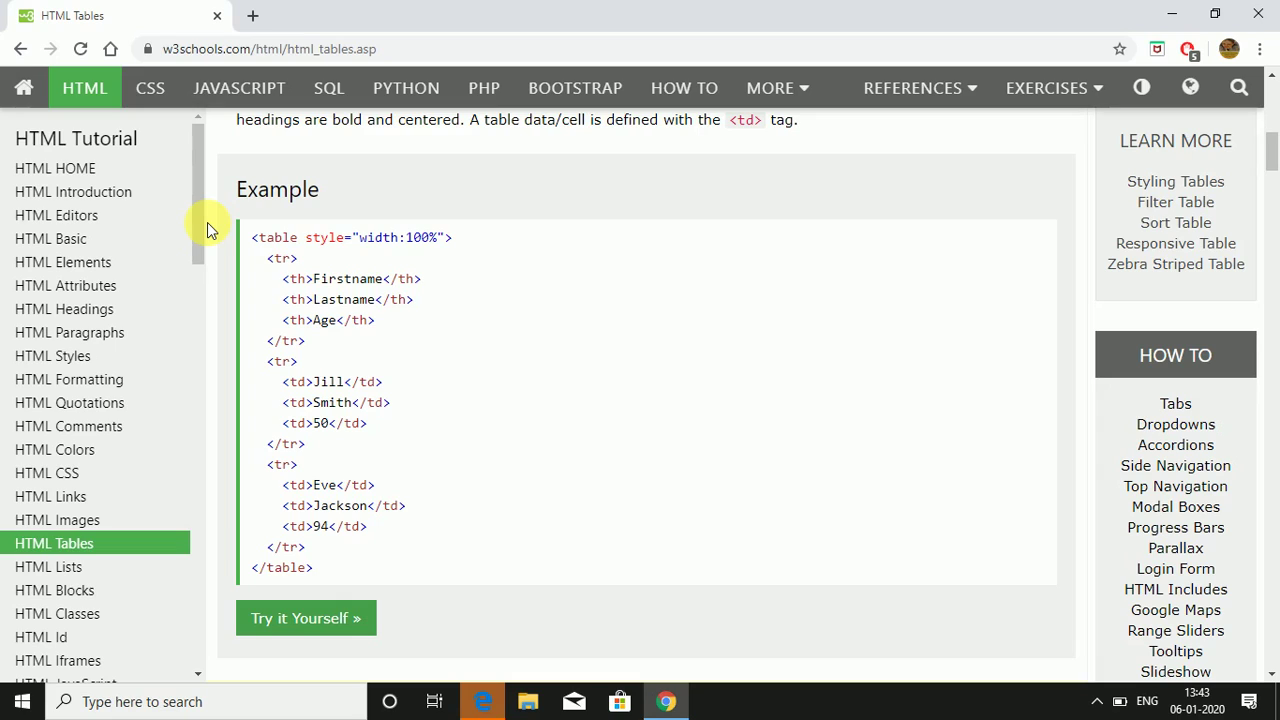